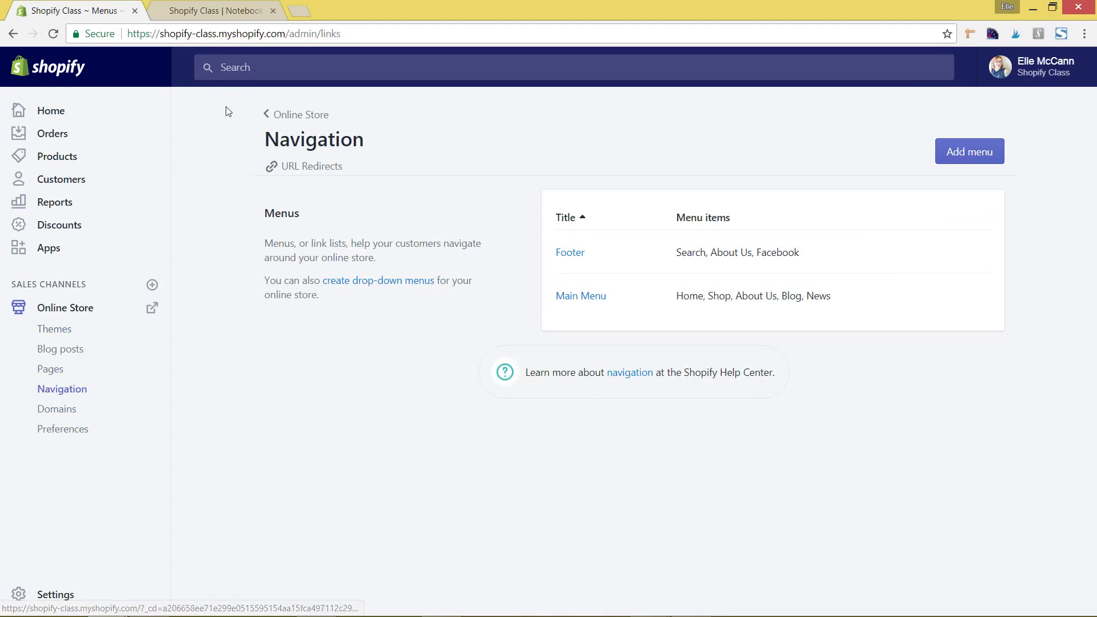
- View the Shop page on the live storefront, and return to the store admin
left_click(202, 11)
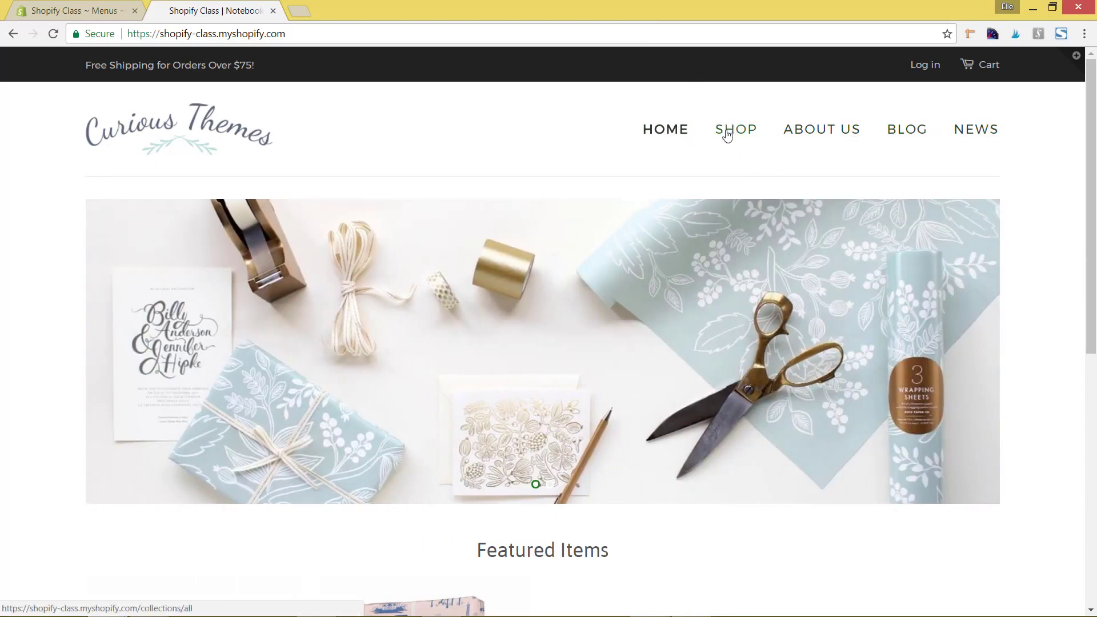
left_click(728, 131)
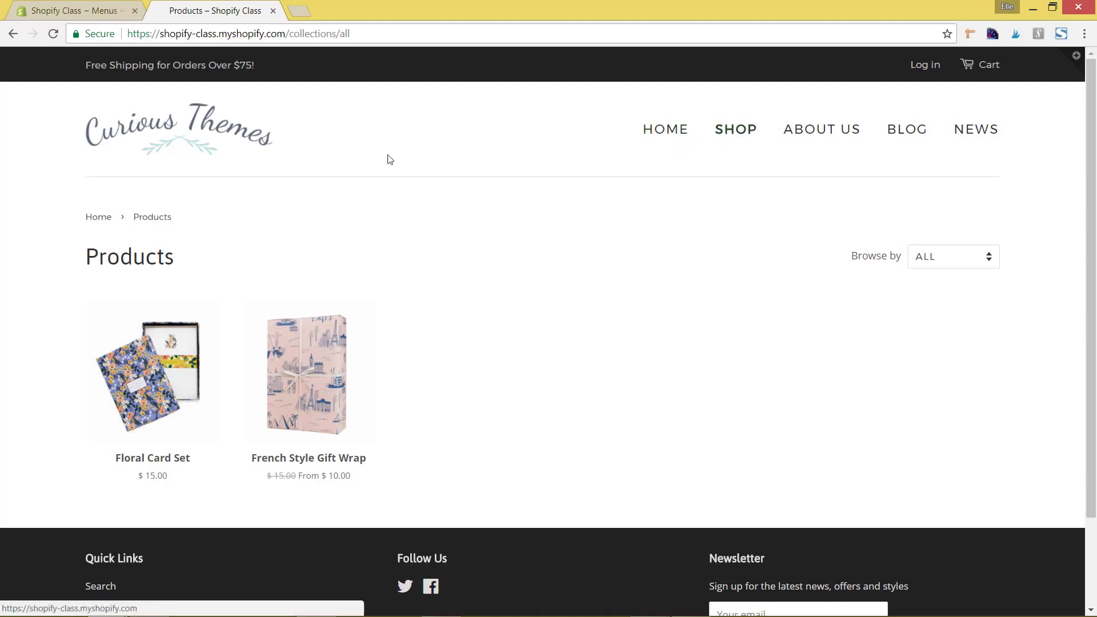
left_click(97, 11)
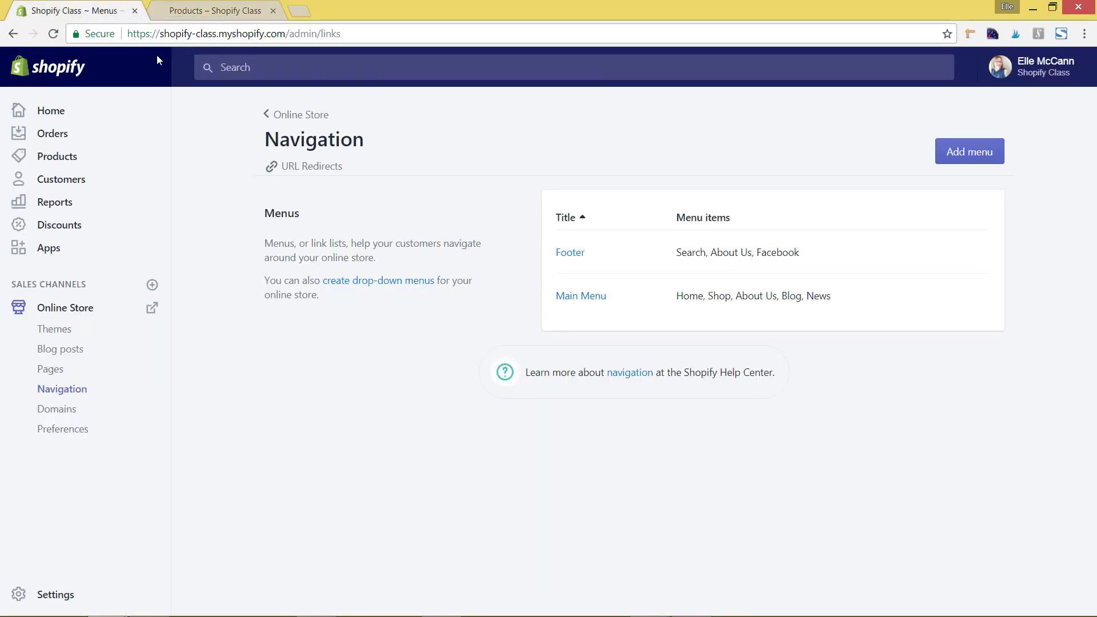
- Check the exact name of the Shop item in the Main Menu, and return to the Navigation overview
left_click(578, 297)
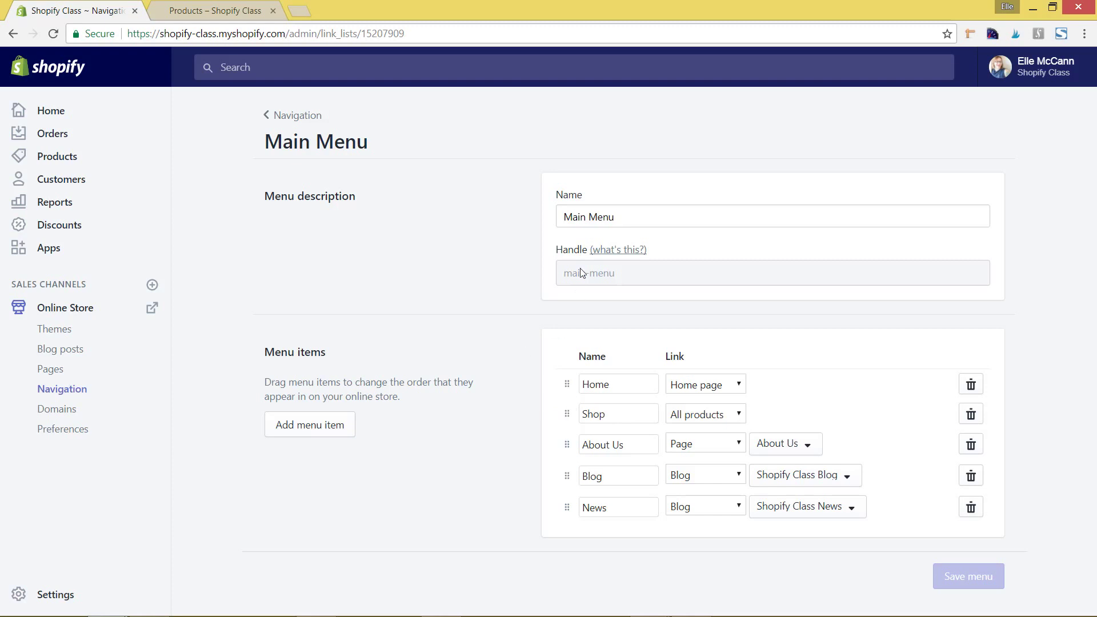
double_click(594, 415)
left_click(529, 442)
left_click(301, 121)
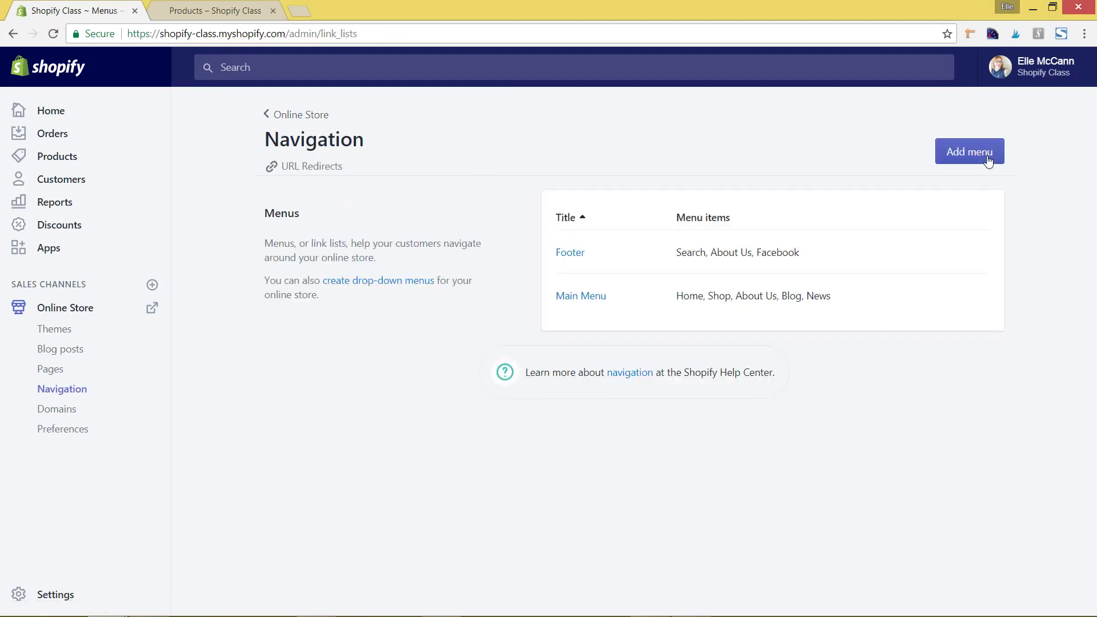
- Start a new navigation menu named Shop, keeping its suggested handle
left_click(989, 161)
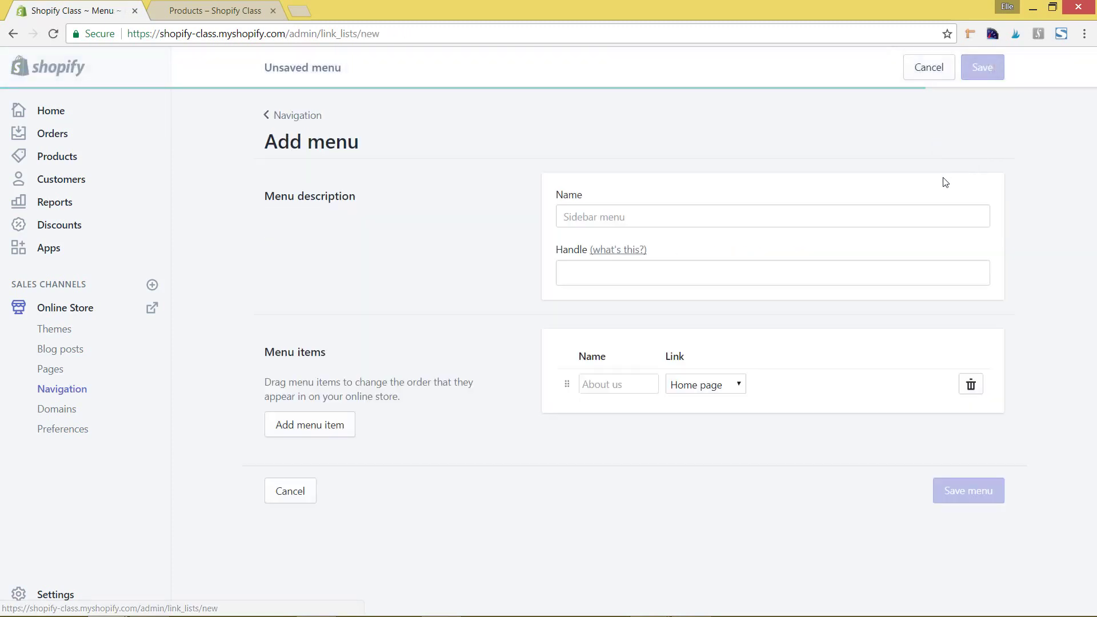
left_click(693, 217)
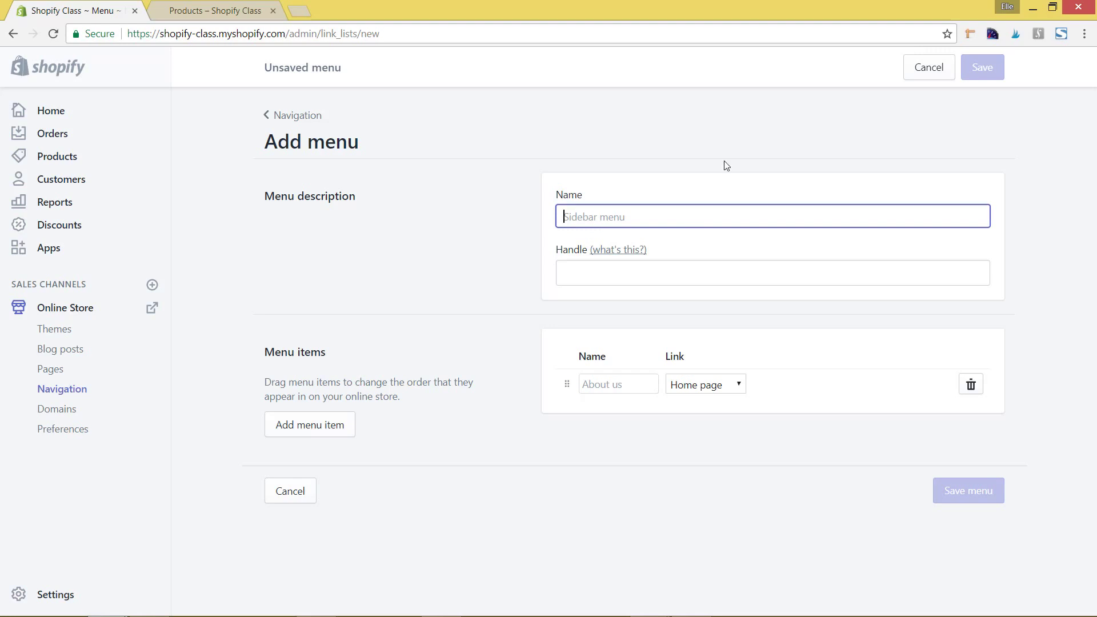
type("Shop")
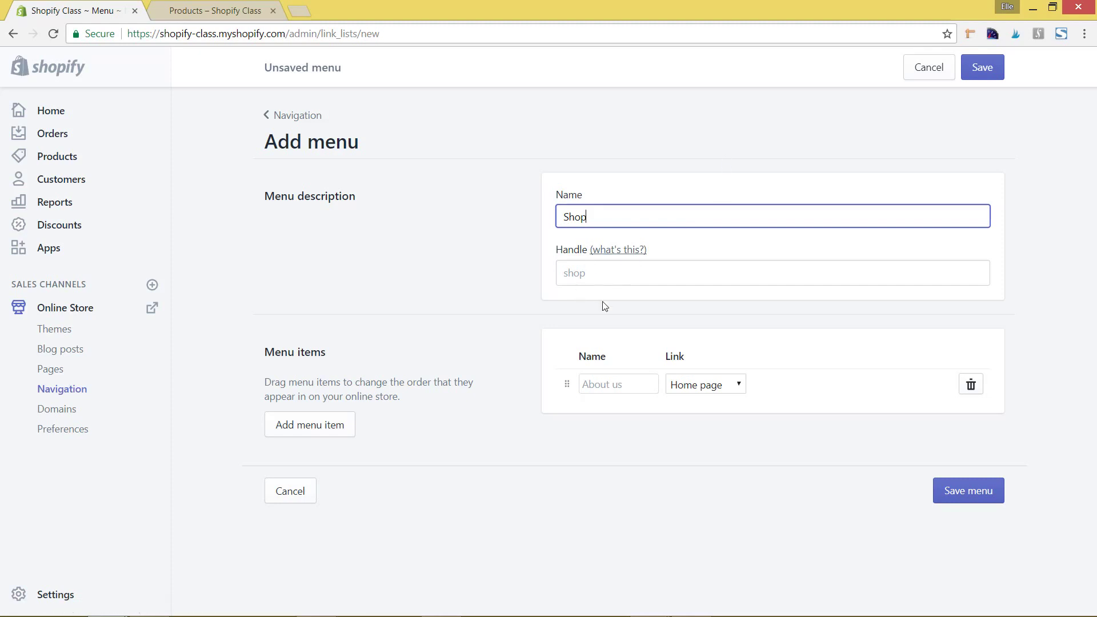
left_click(528, 281)
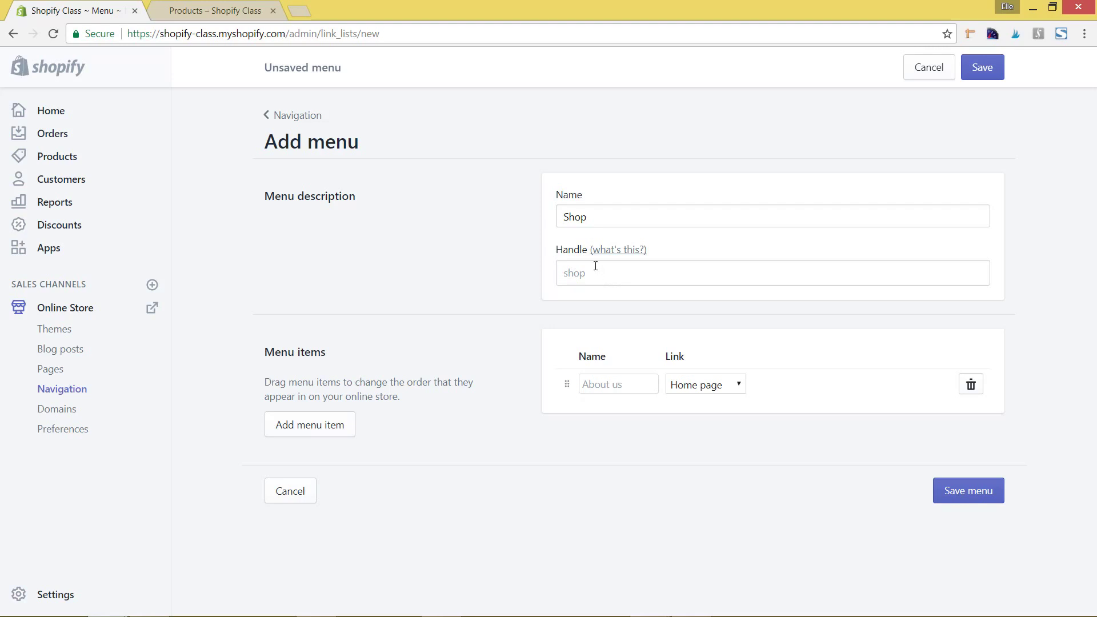
left_click(596, 274)
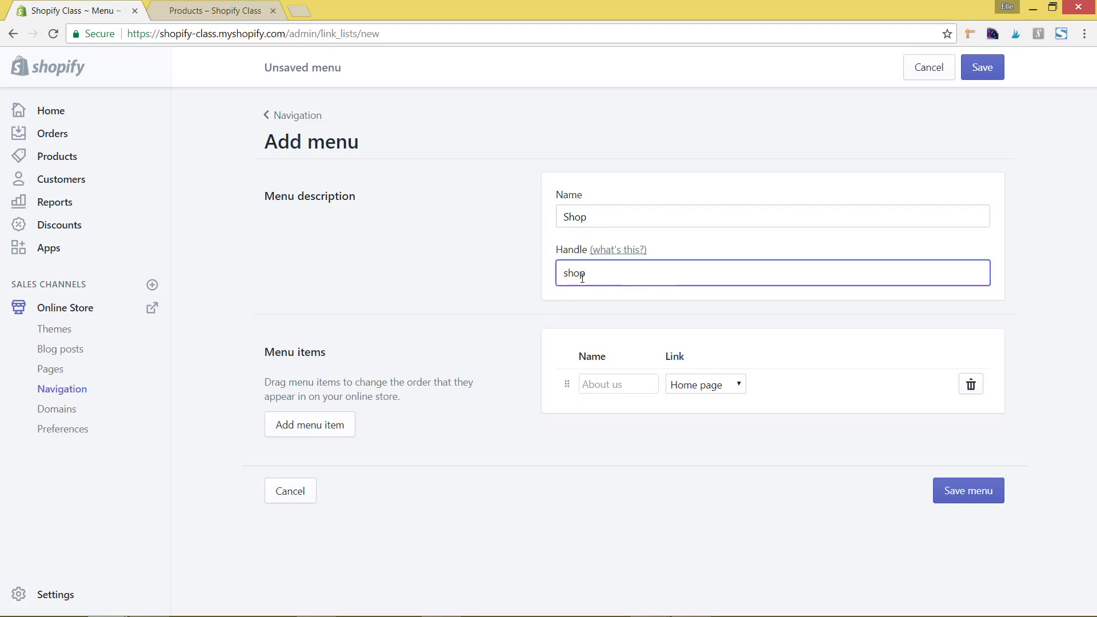
left_click(484, 259)
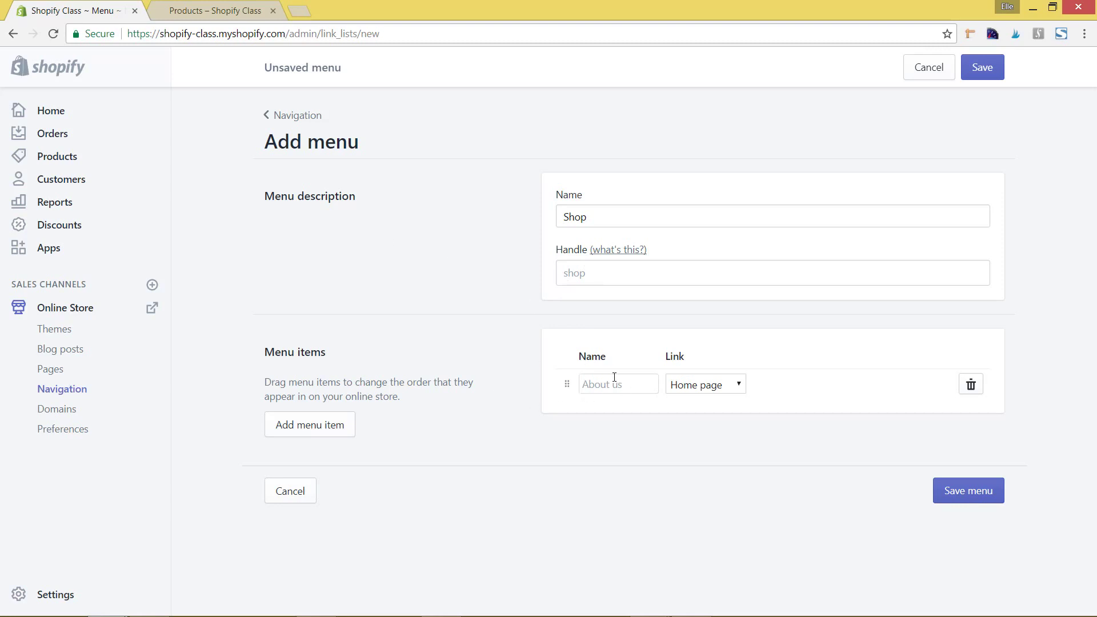
- Link the Shop menu's first item to the Cards collection and name it Cards
left_click(696, 390)
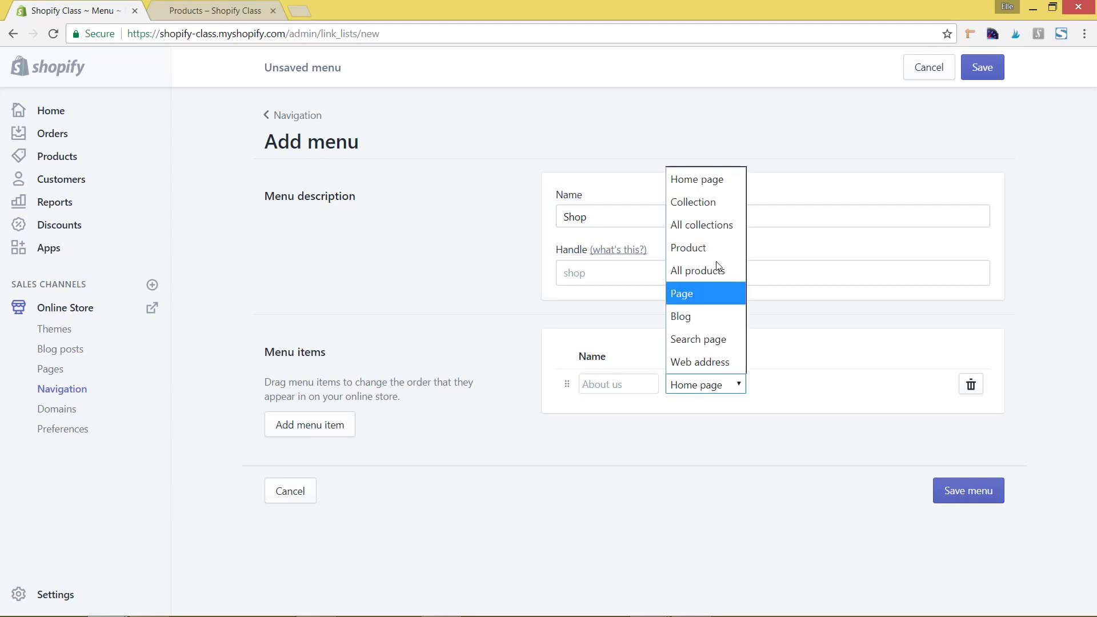
left_click(715, 201)
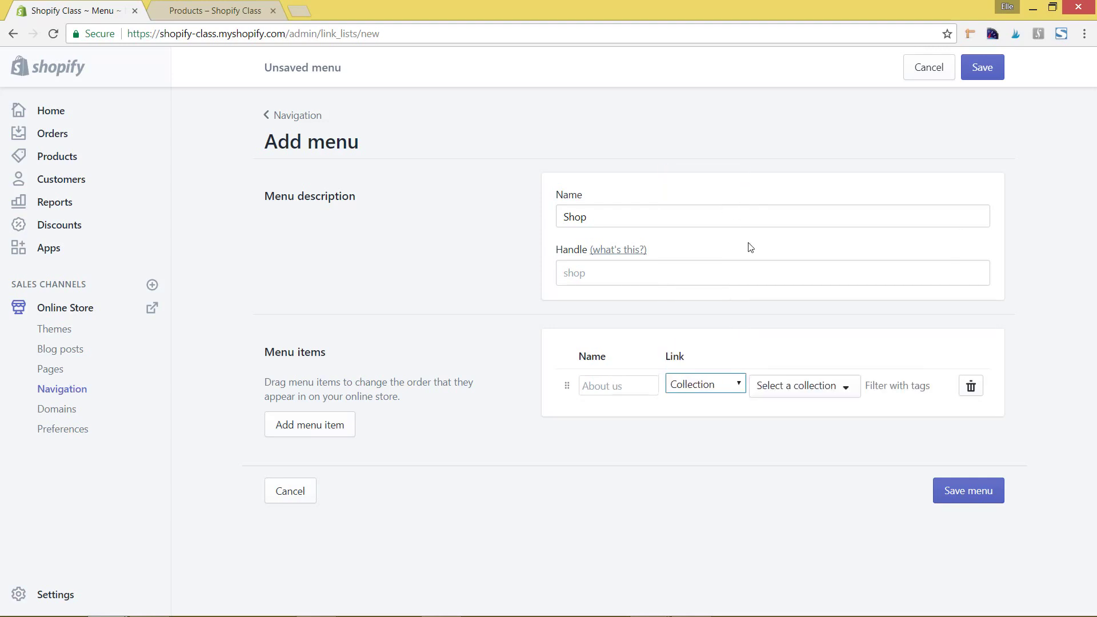
left_click(812, 394)
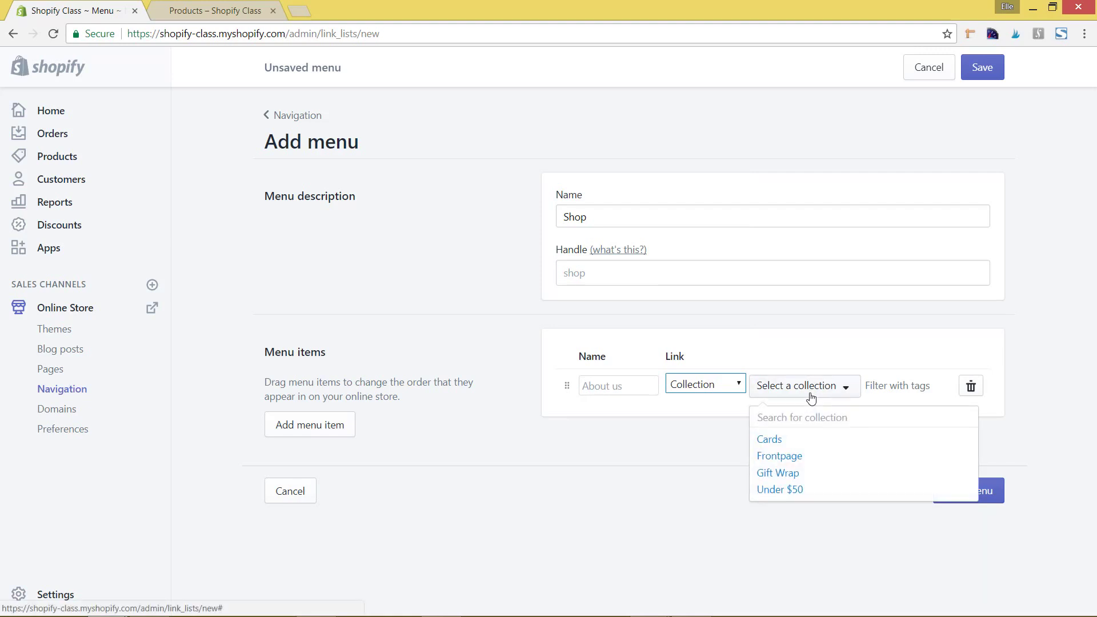
left_click(799, 444)
left_click(598, 384)
type("Cards")
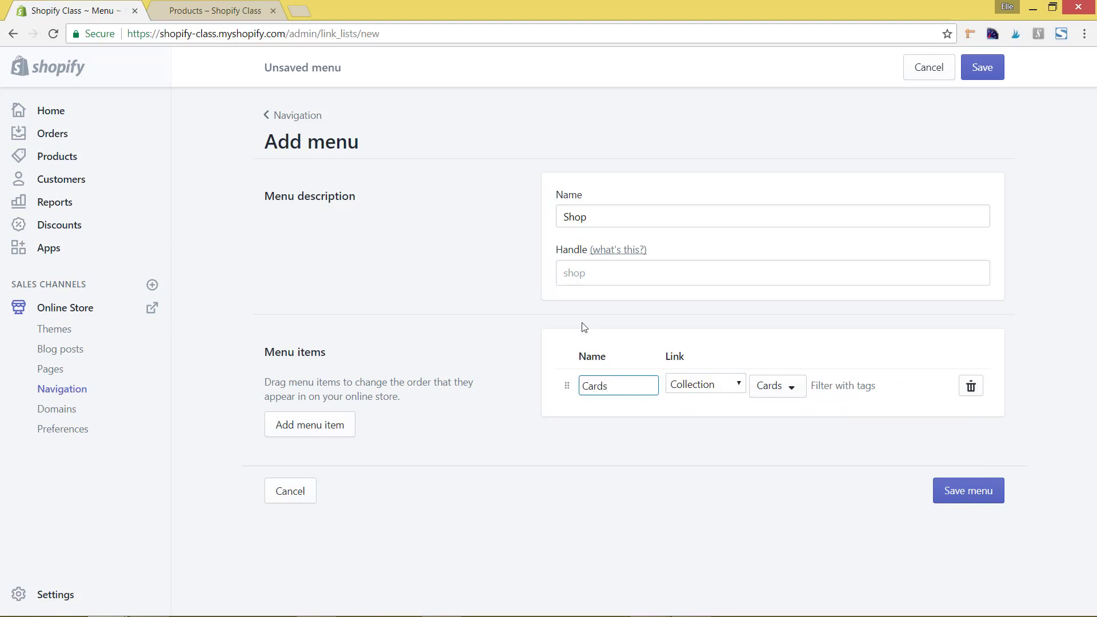
- Add a second menu item named Gift Wrap linked to the Gift Wrap collection, and save the Shop menu
left_click(324, 424)
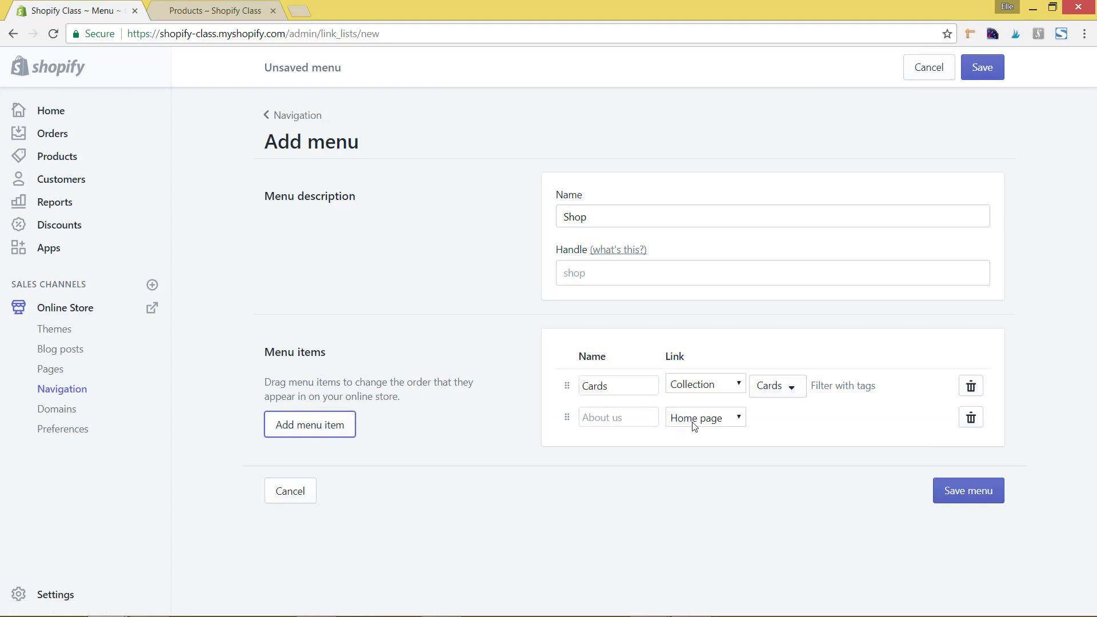
left_click(705, 420)
left_click(711, 235)
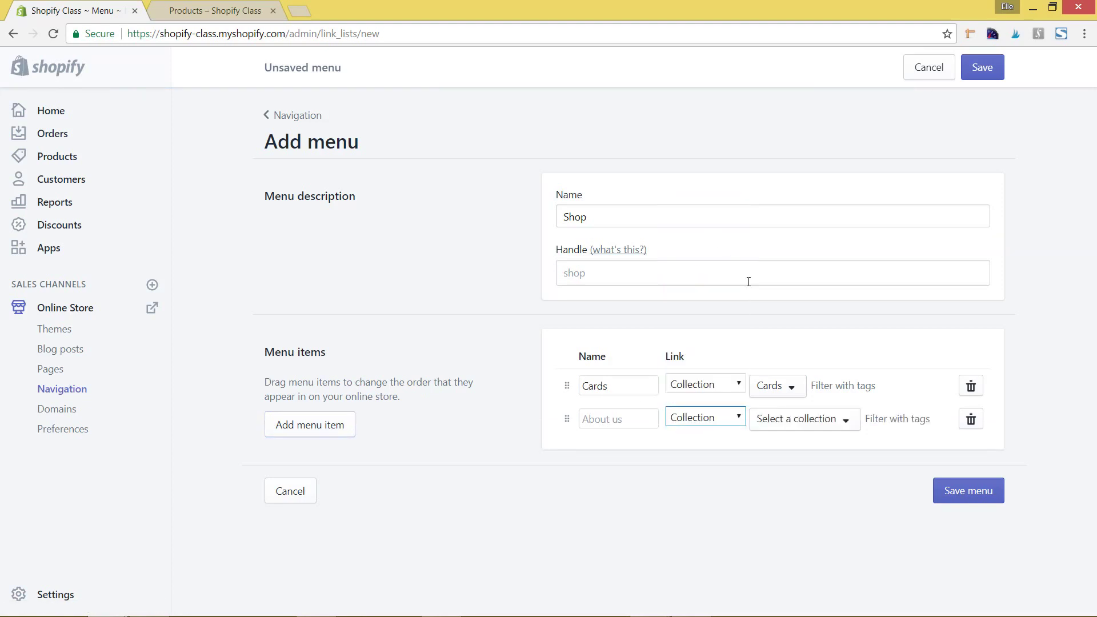
left_click(785, 420)
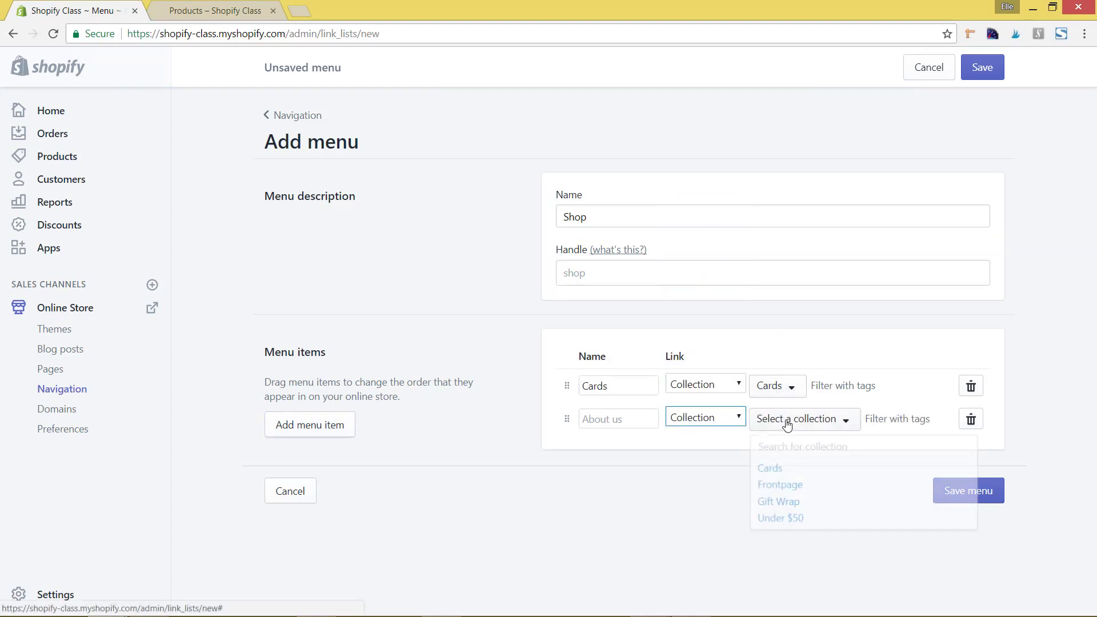
left_click(806, 506)
left_click(628, 419)
type("Gift Wrap")
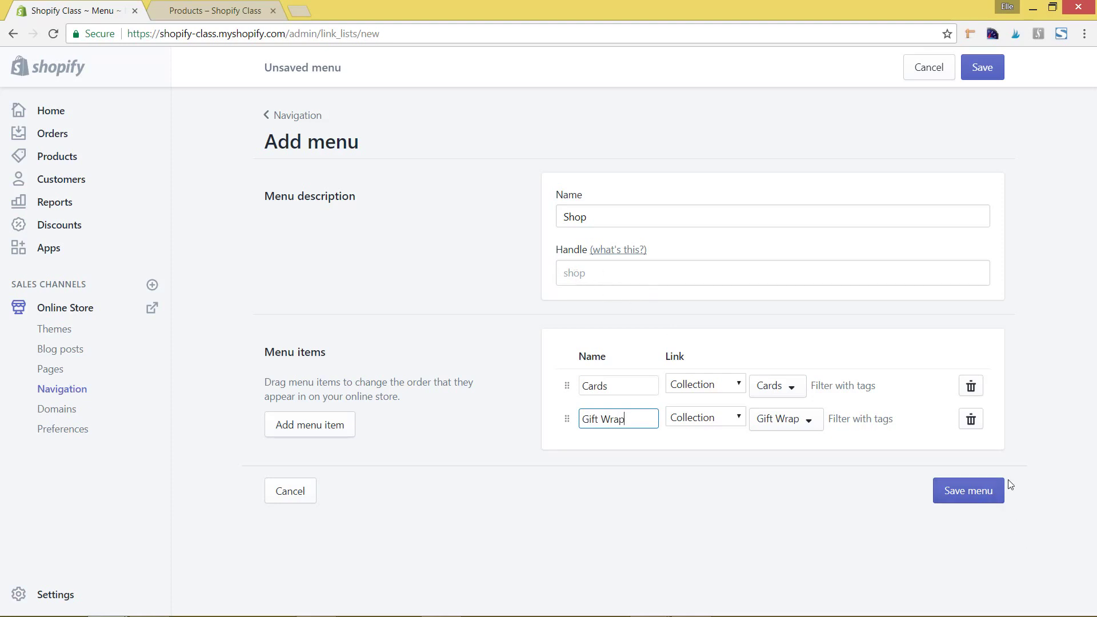
left_click(968, 491)
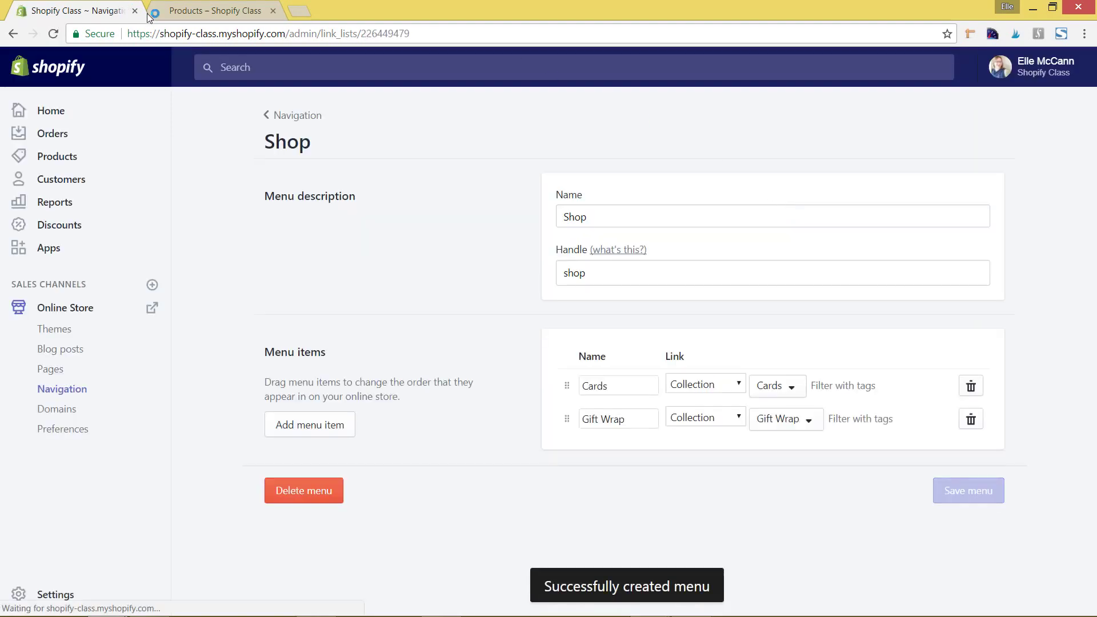
- Reload the storefront and examine the Shop item in the header navigation and the footer's quick links
left_click(184, 11)
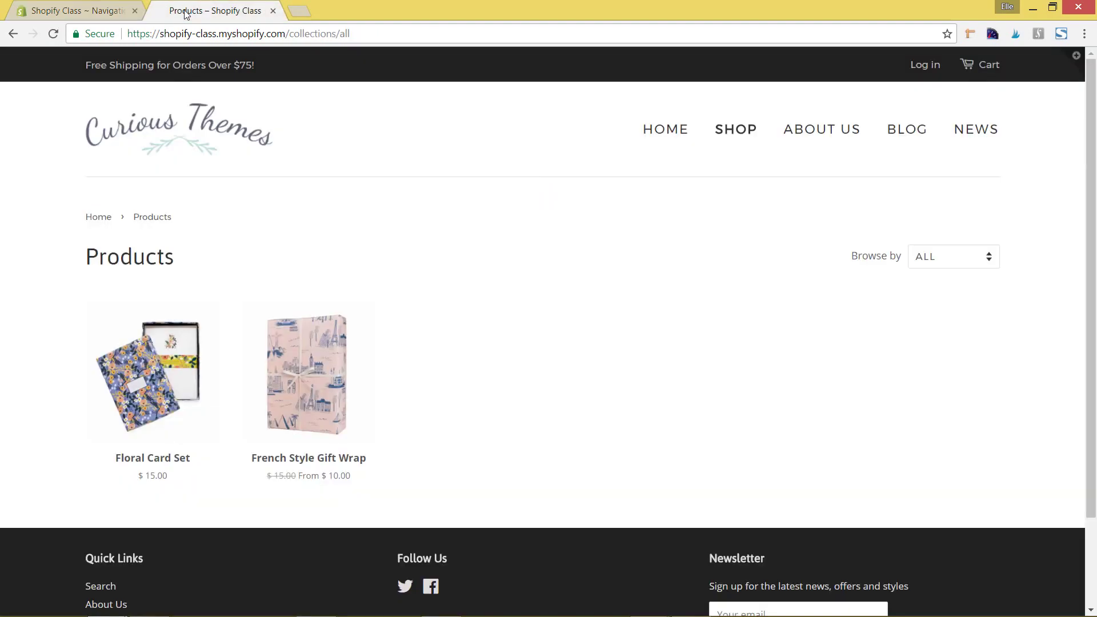
left_click(53, 33)
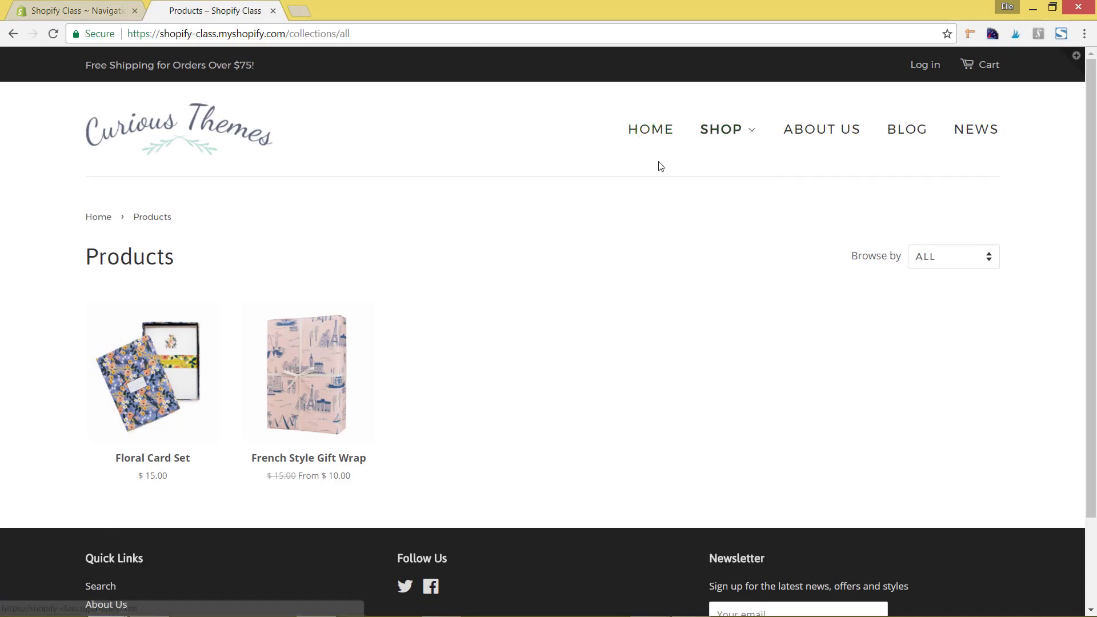
mouse_move(730, 137)
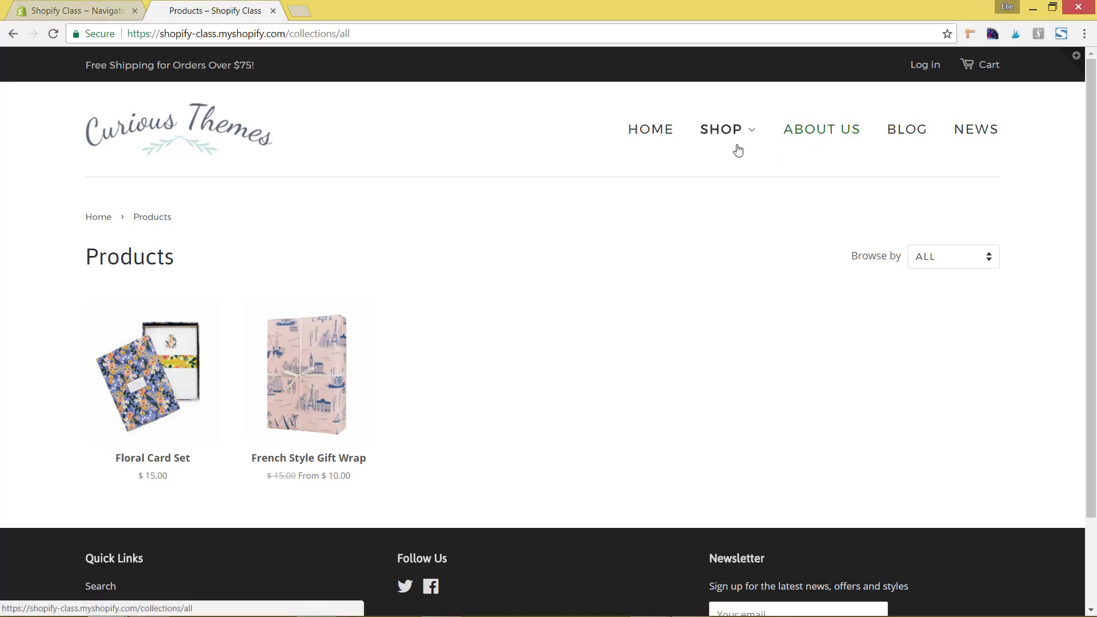
scroll(482, 174, "down", 1)
scroll(482, 173, "down", 2)
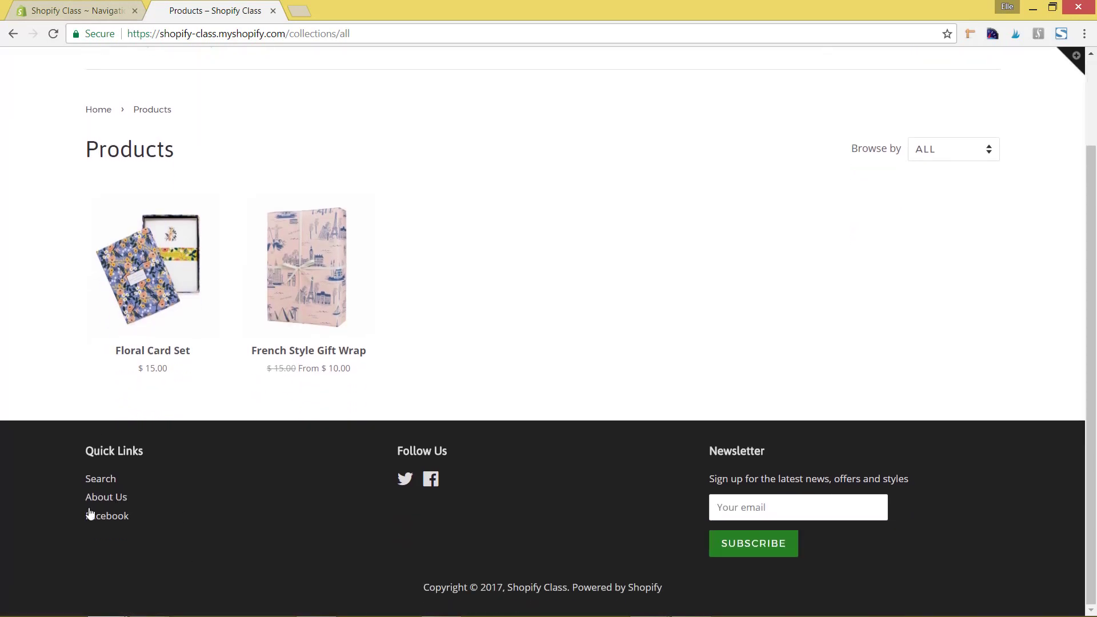
scroll(607, 304, "up", 3)
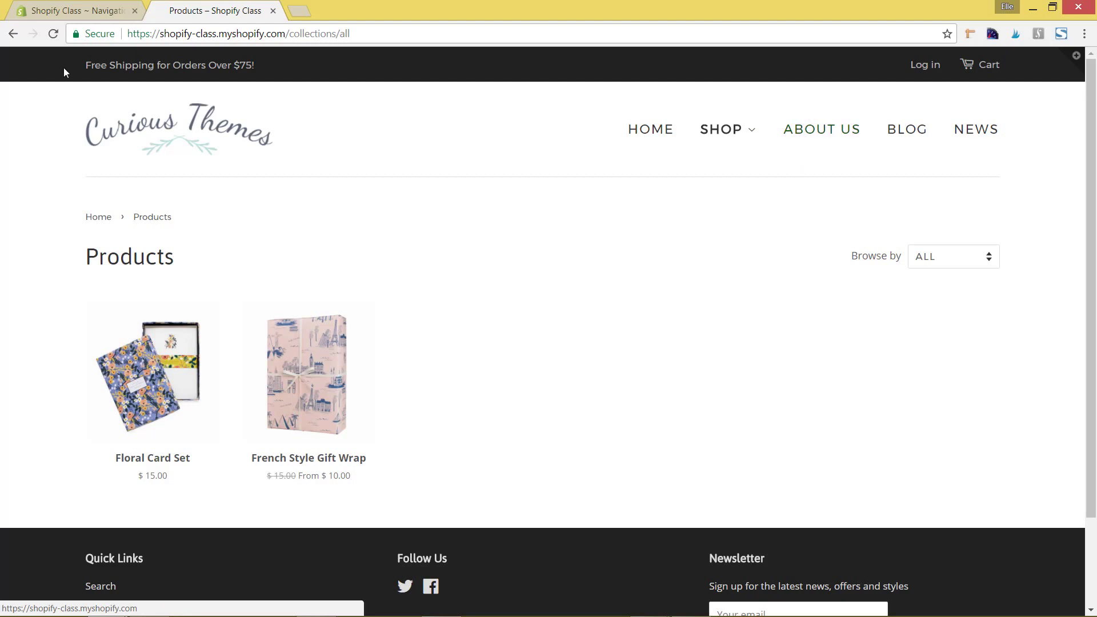
- Return to the admin's Navigation overview and start a new menu named About Us, keeping its suggested handle
left_click(85, 12)
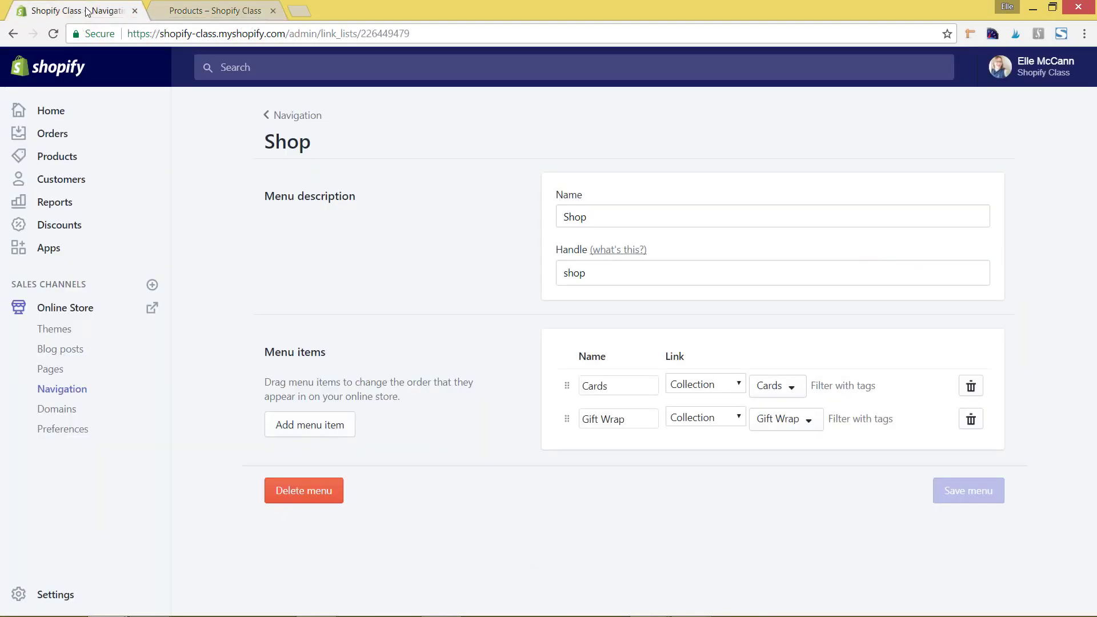
left_click(307, 117)
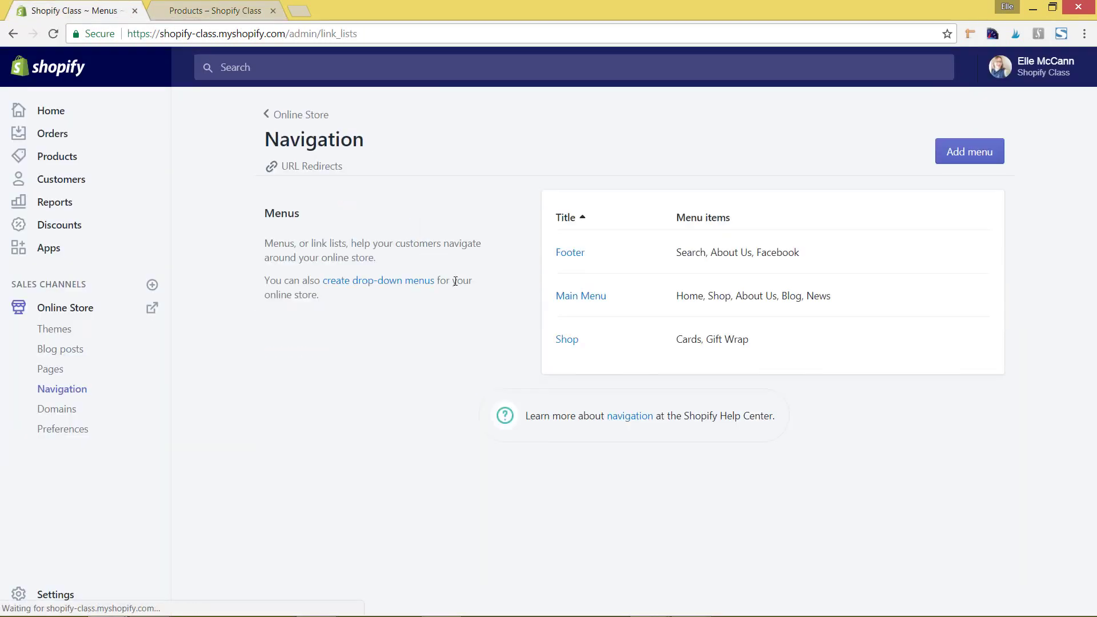
left_click(966, 156)
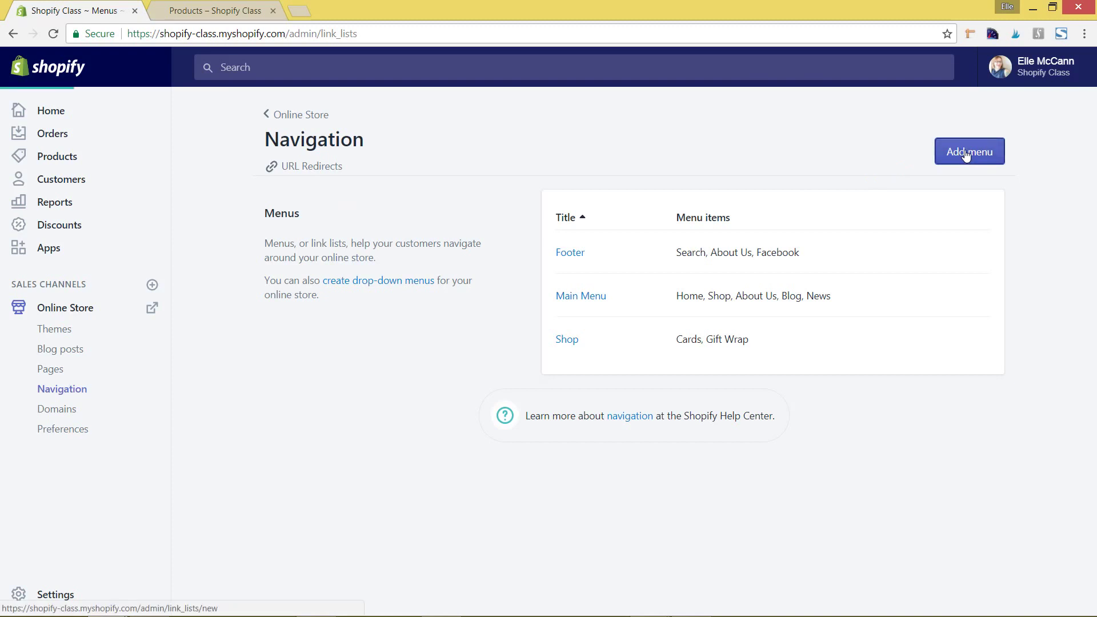
left_click(666, 223)
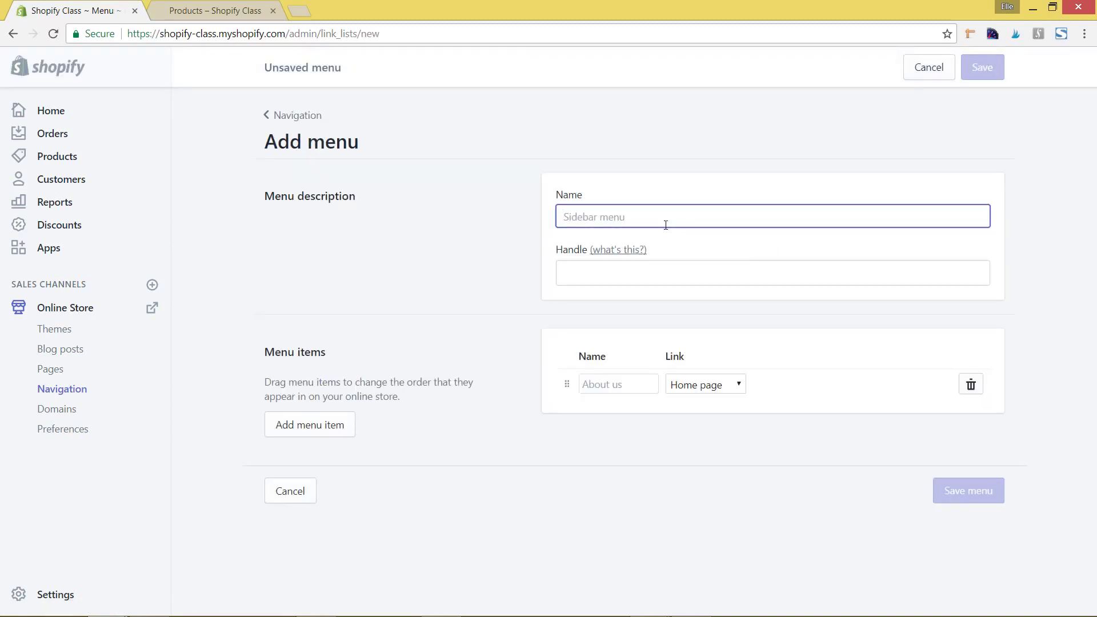
type("About Us")
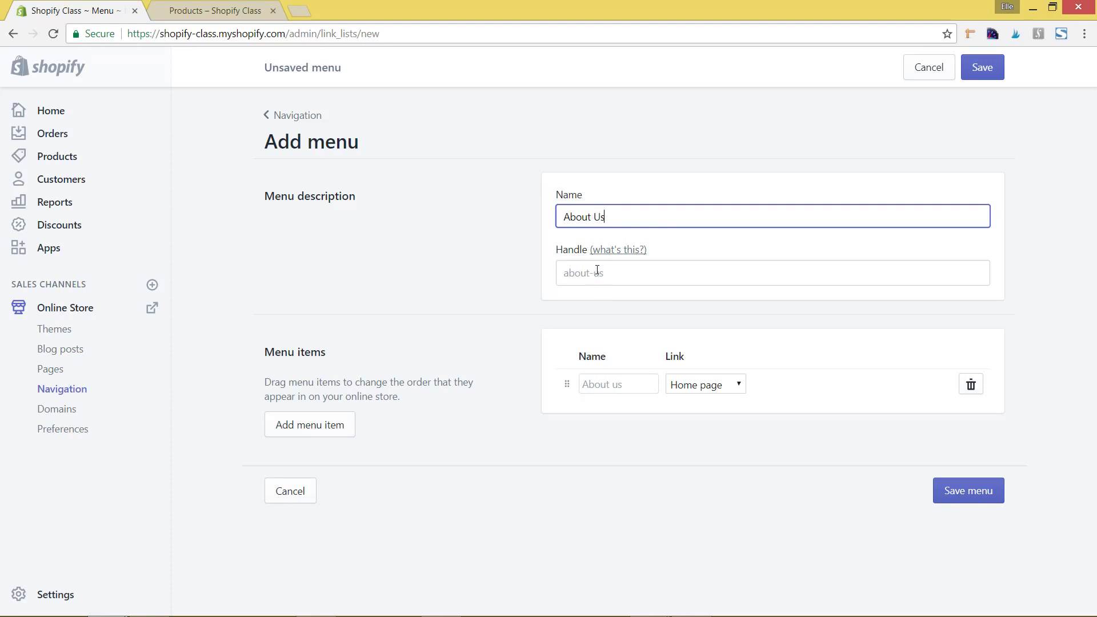
left_click_drag(595, 277, 592, 277)
left_click(520, 300)
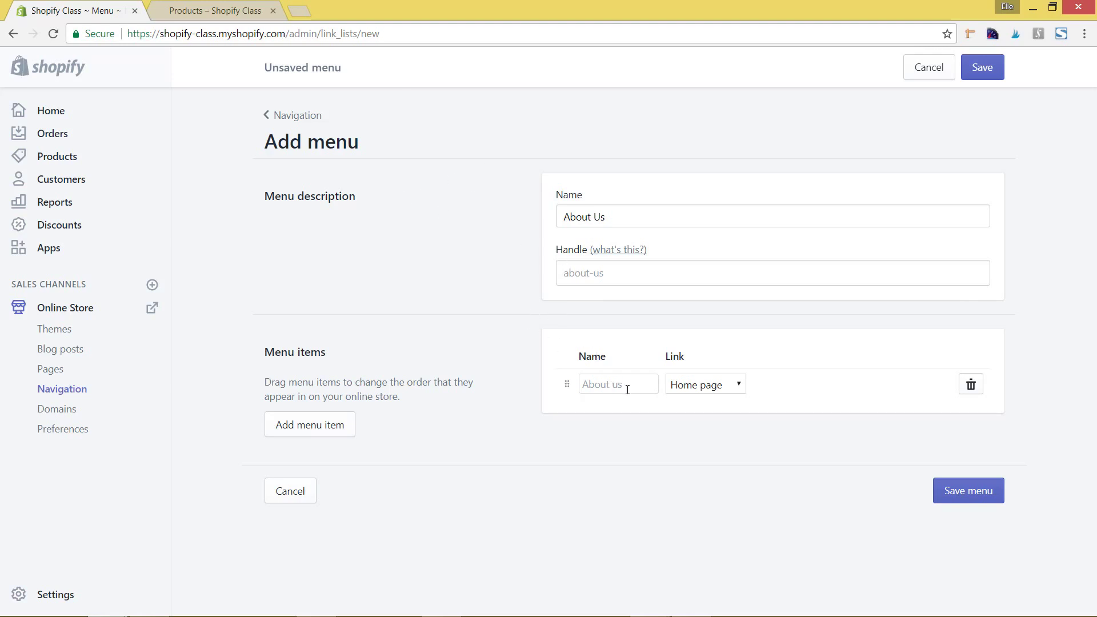
- Link the About Us menu's first item to the Search page and name it Search
left_click(693, 386)
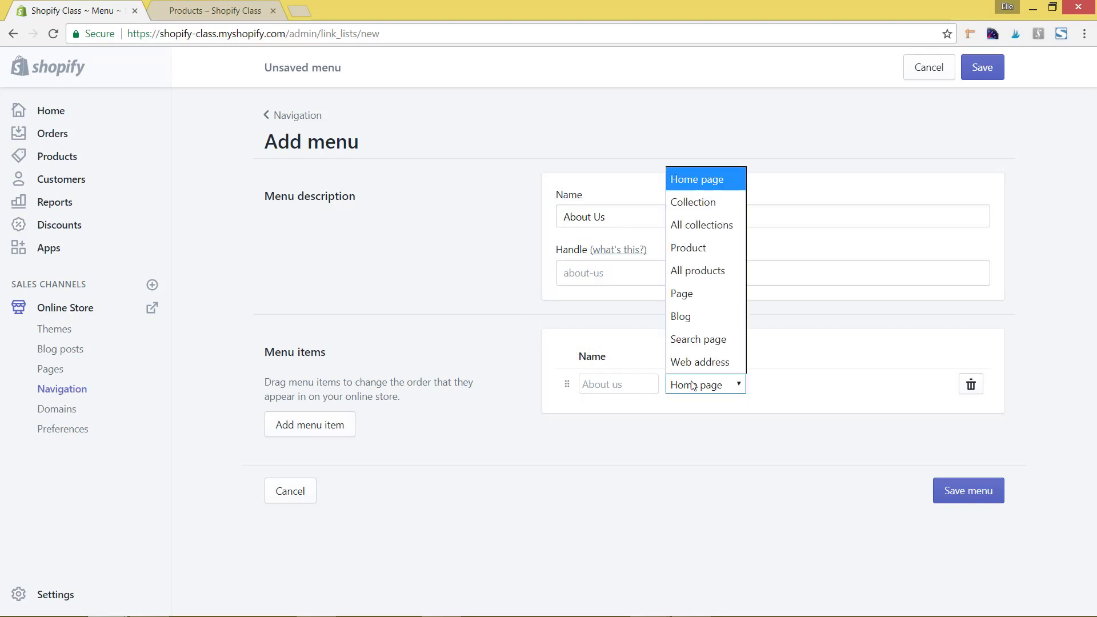
left_click(698, 340)
left_click(608, 379)
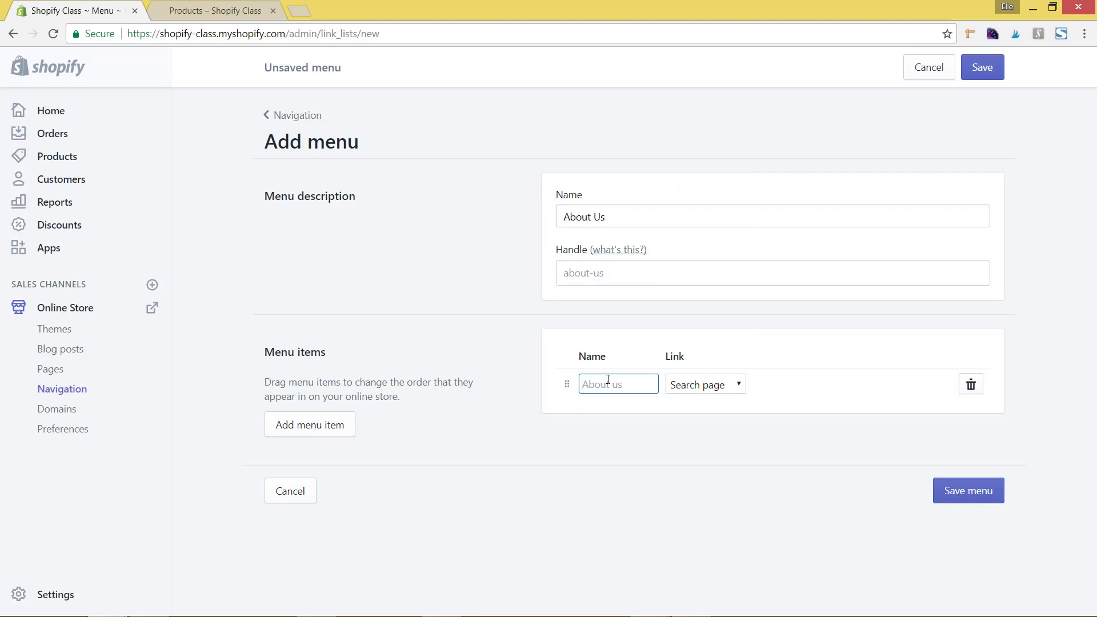
type("Search")
- Add a second item to the About Us menu, linked to the About Us page and named About Us
left_click(310, 424)
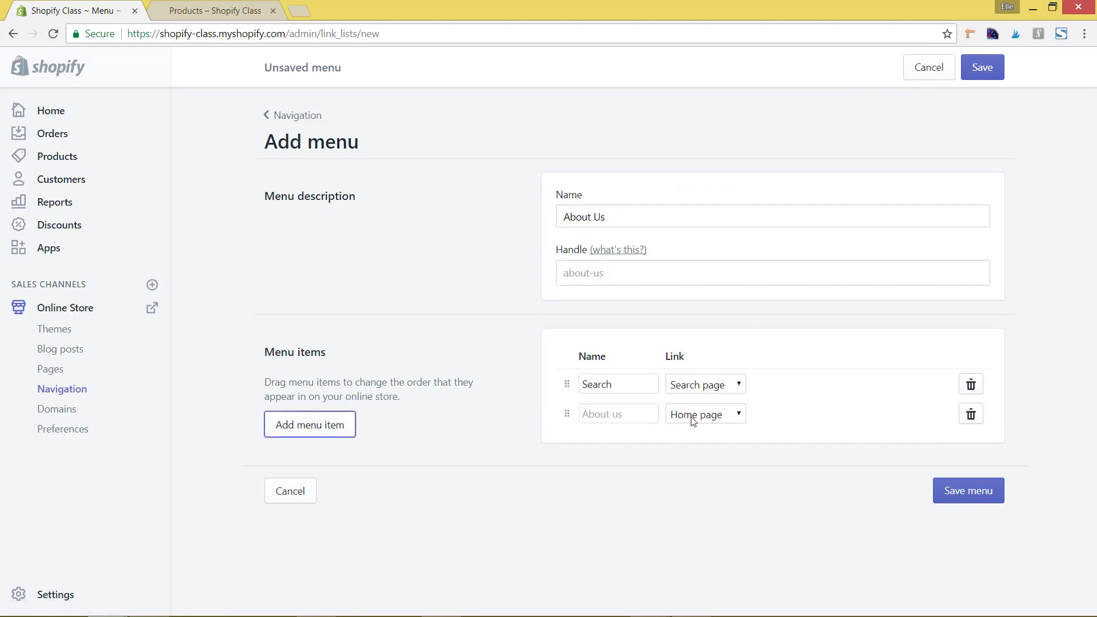
left_click(693, 420)
left_click(666, 328)
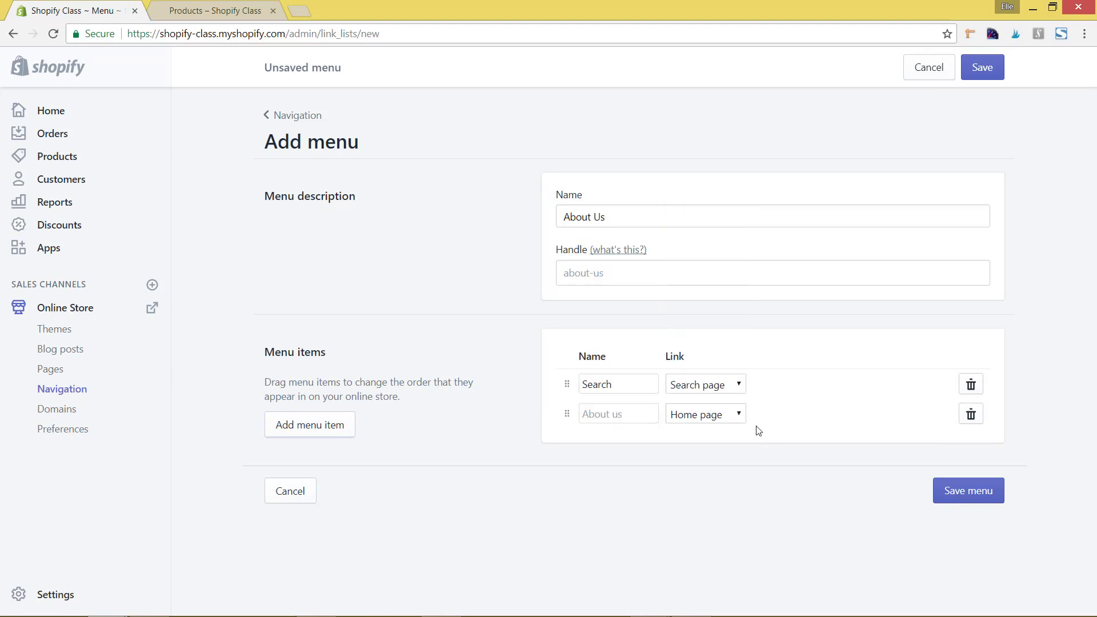
left_click(721, 416)
left_click(797, 419)
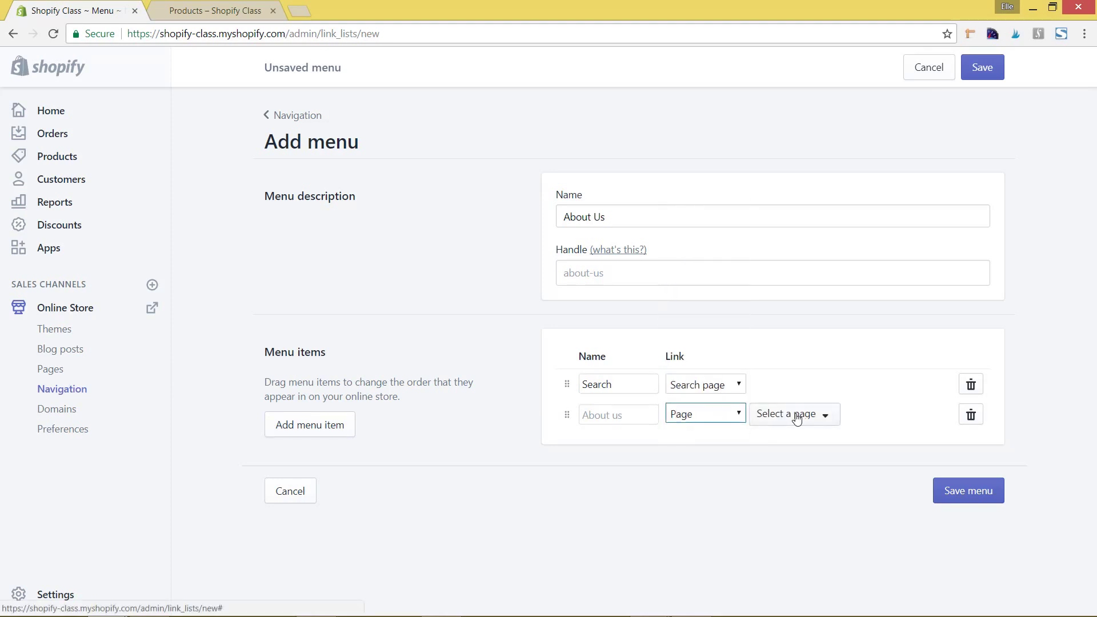
left_click(780, 470)
left_click(622, 416)
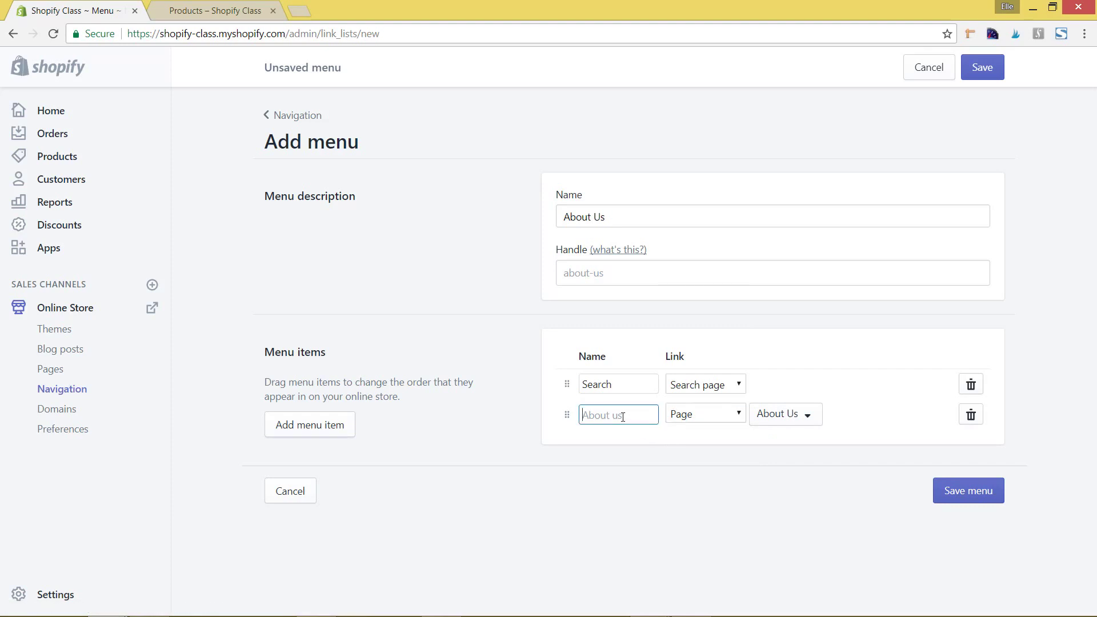
type("About Us")
- Add a third menu item named Blog linked to the Shopify Class Blog, and save the About Us menu
left_click(280, 424)
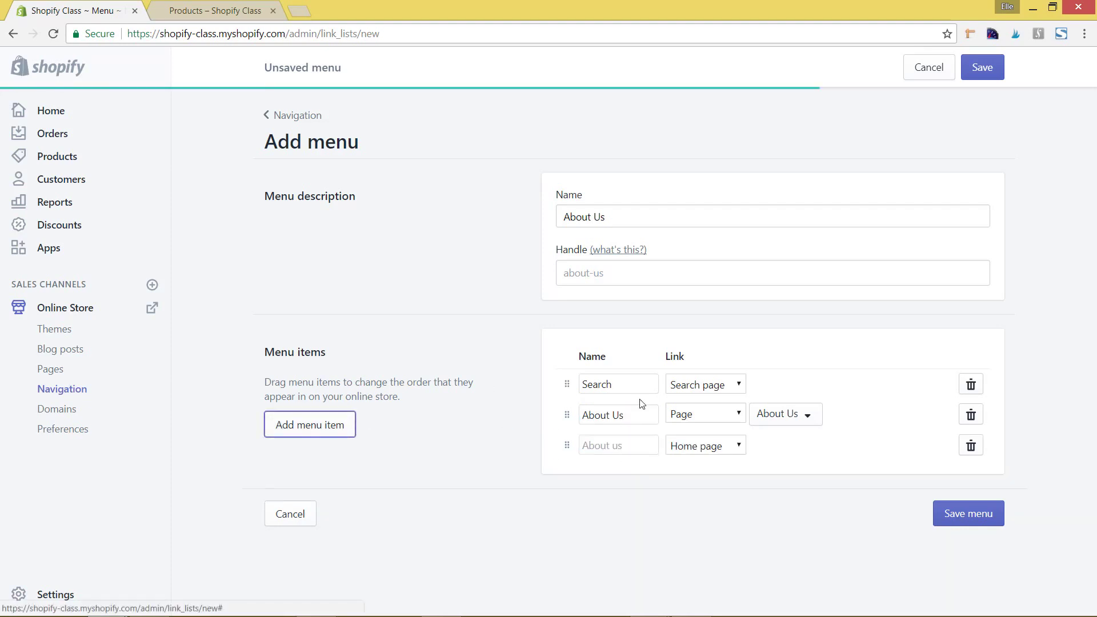
left_click(732, 446)
left_click(723, 390)
left_click(781, 455)
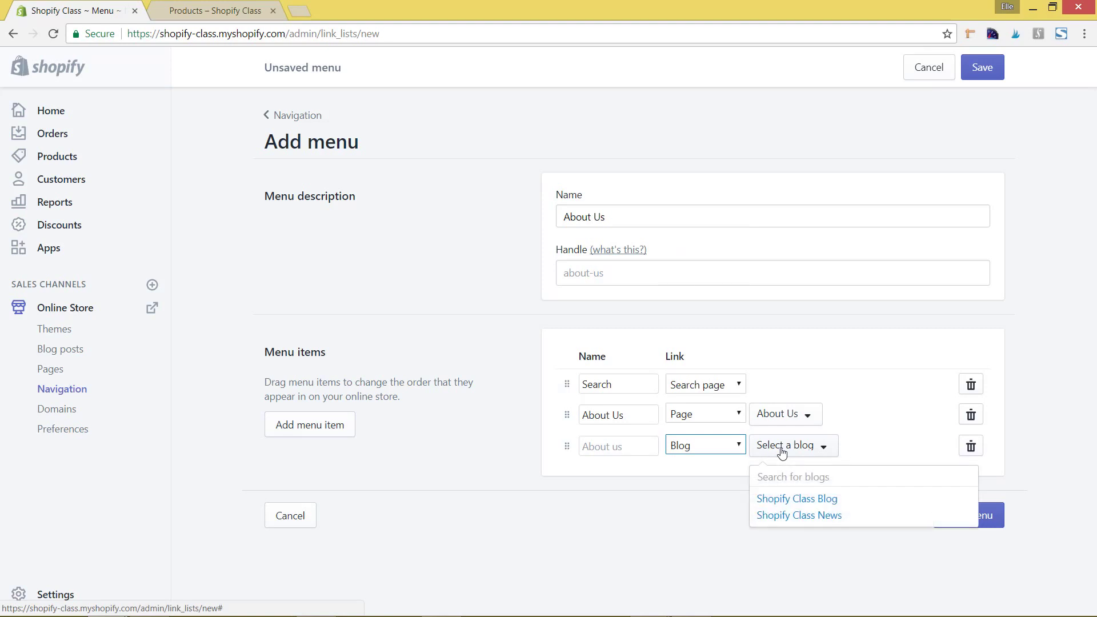
left_click(797, 499)
left_click(630, 449)
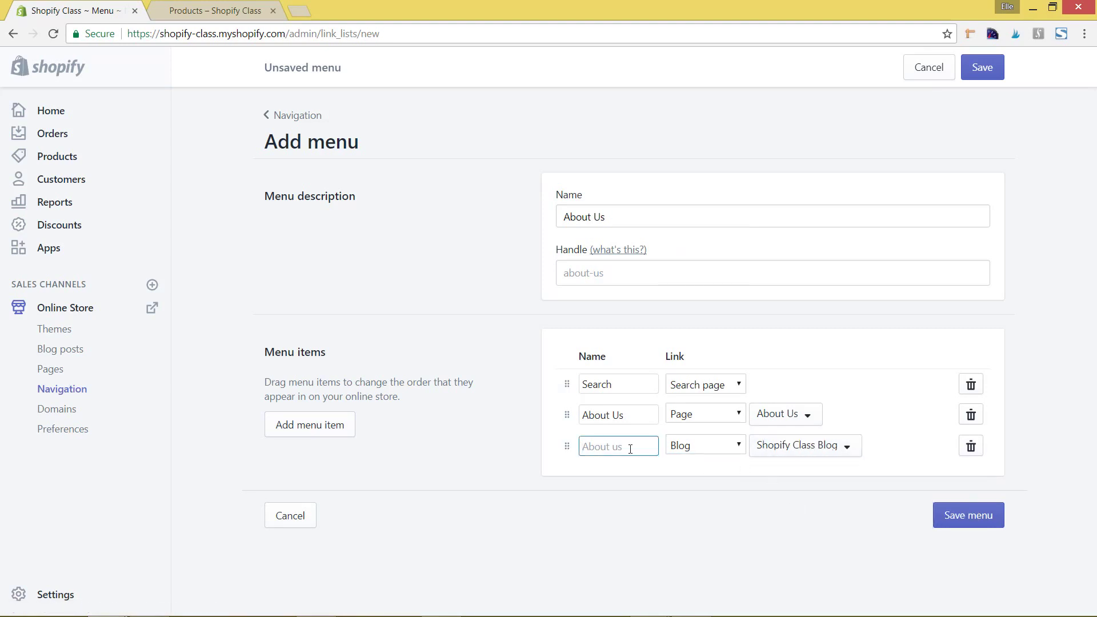
type("Blog")
left_click(966, 516)
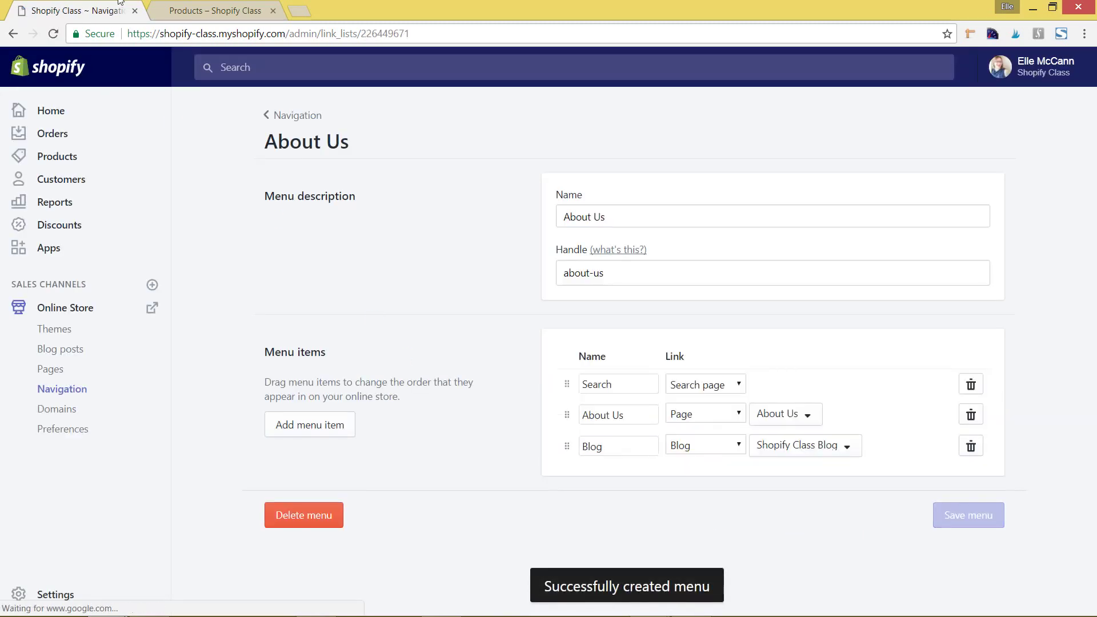
- Reload the storefront, examine the About Us item in the header navigation, and return to the admin's About Us menu
left_click(177, 10)
left_click(54, 34)
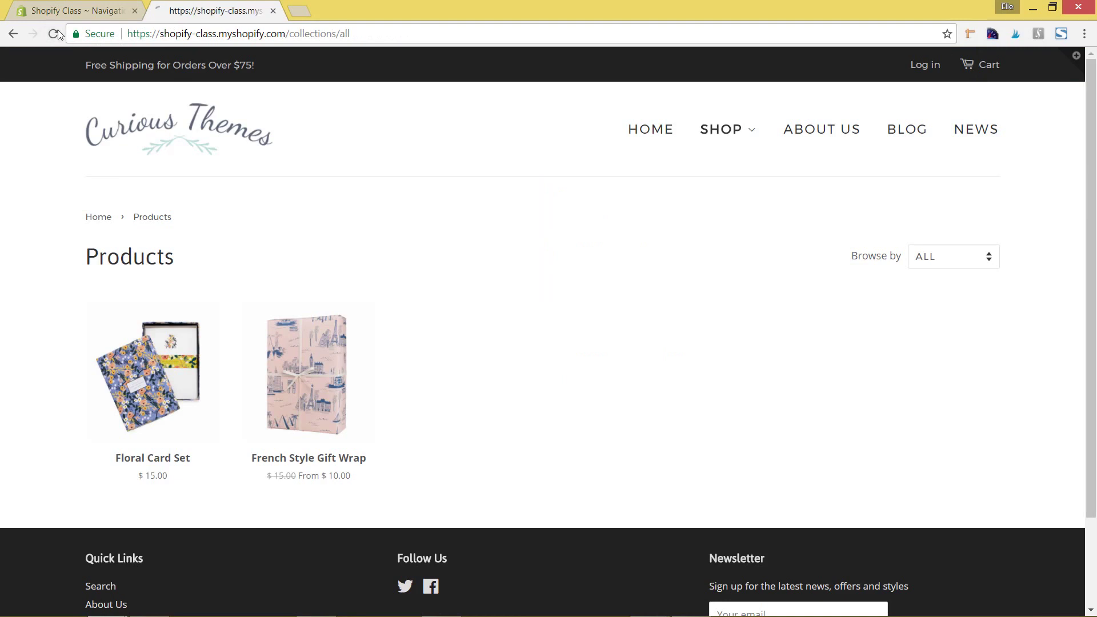
mouse_move(856, 133)
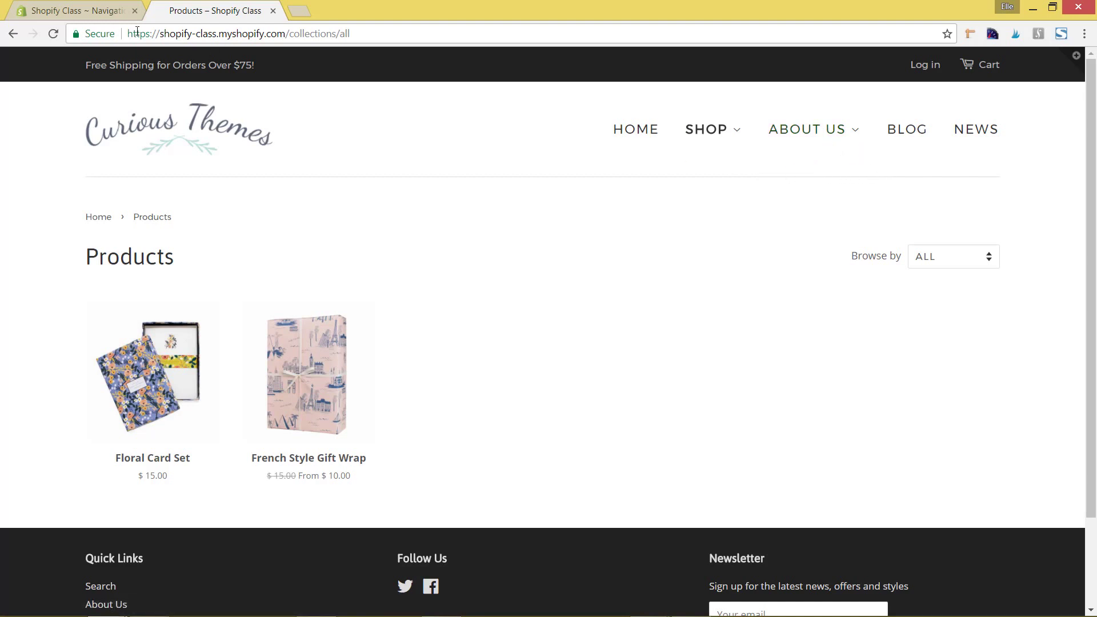
left_click(84, 19)
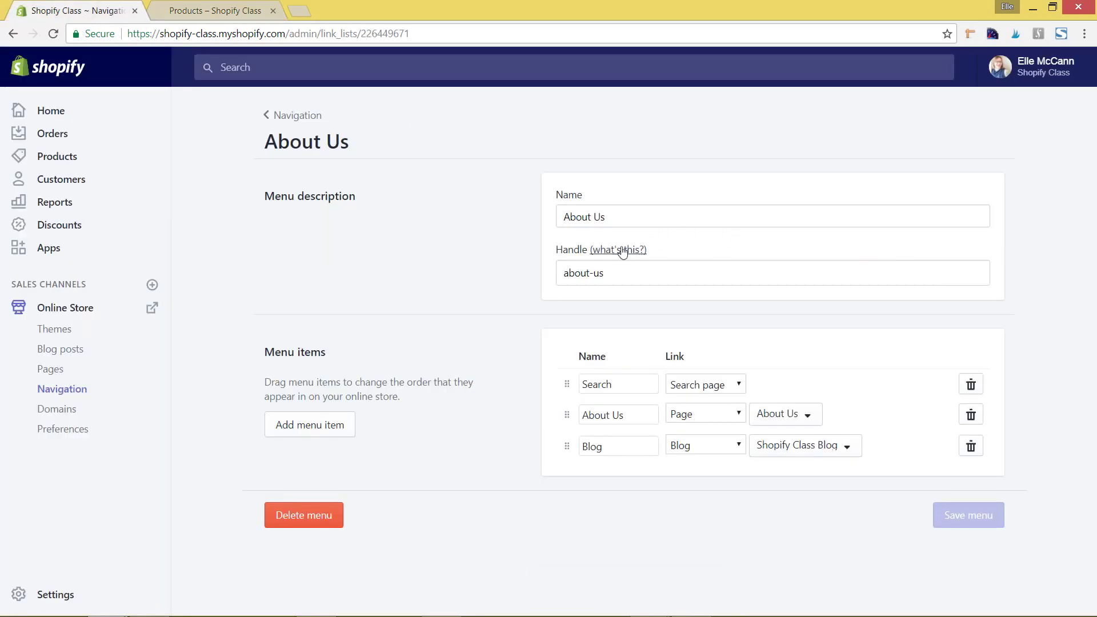